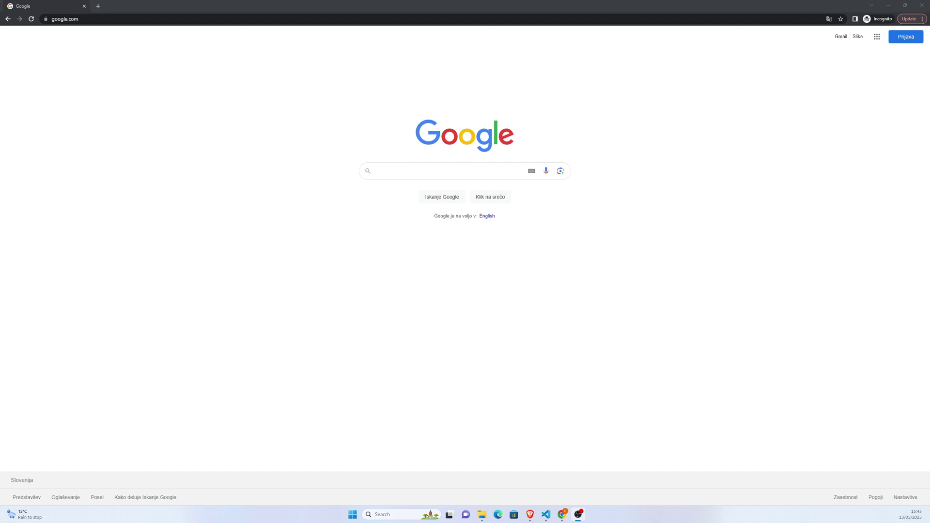
Search Google for scrcpy and open the Windows install section of its GitHub repository.
left_click(397, 168)
type("s")
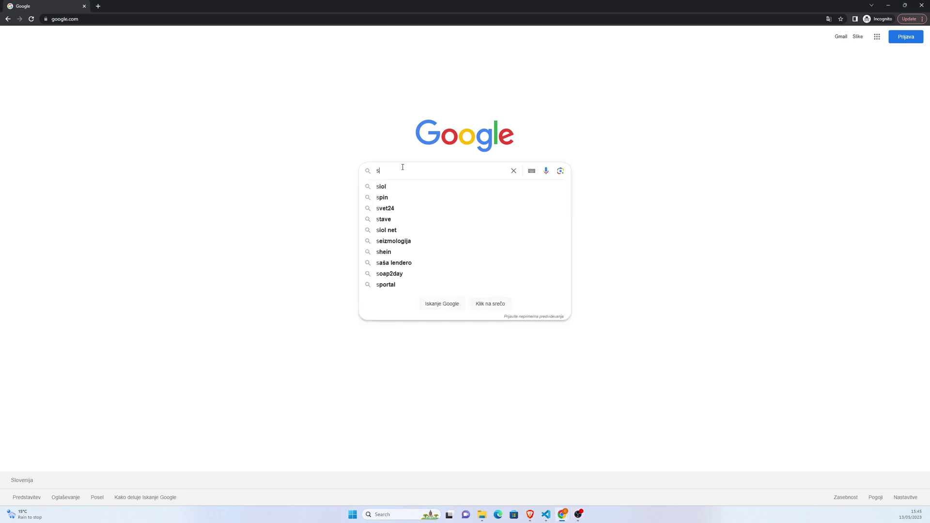
type("crcpy")
key("Return")
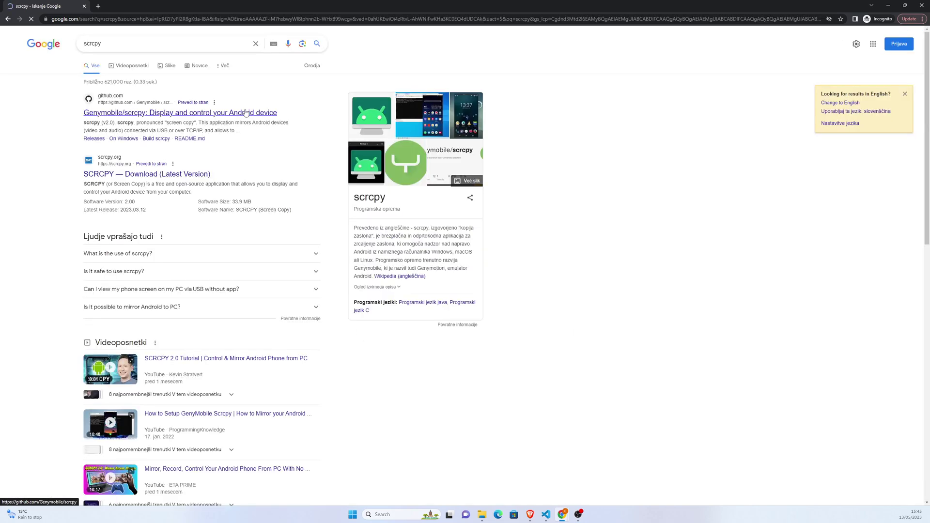
left_click(246, 113)
scroll(324, 227, "down", 3)
scroll(324, 226, "down", 3)
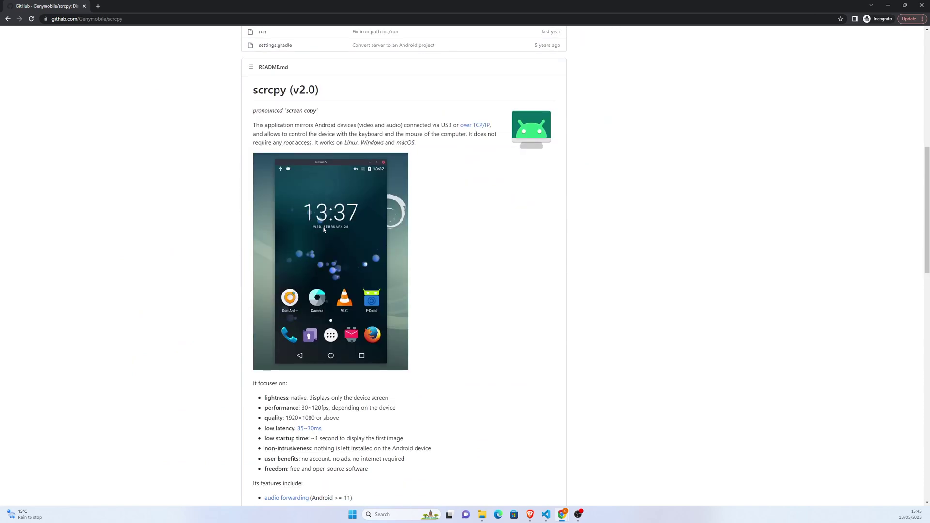
scroll(322, 226, "down", 3)
scroll(323, 226, "down", 3)
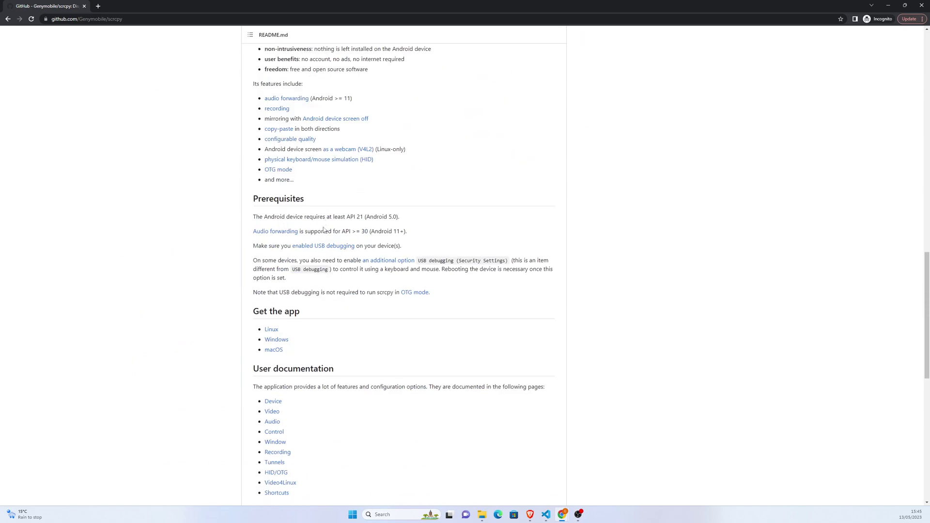
left_click(276, 339)
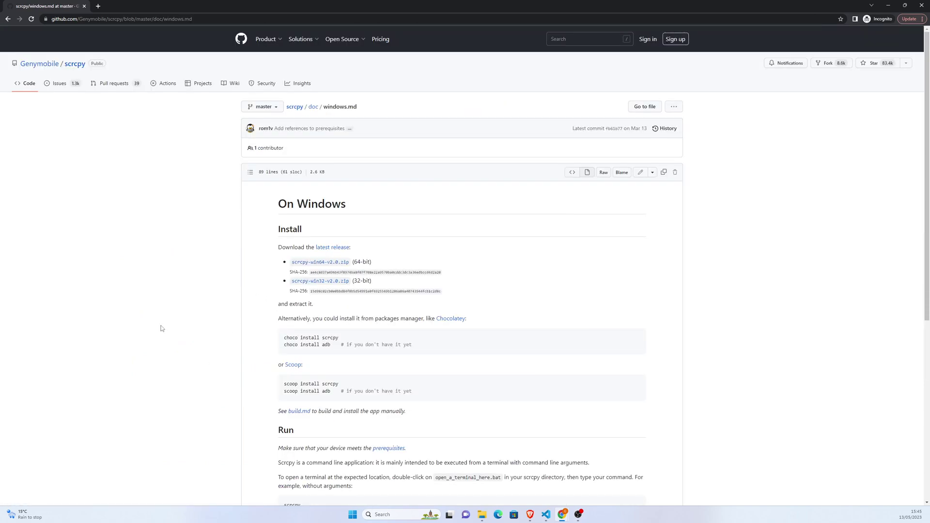
Download the scrcpy-win64-v2.0.zip release and open the archive in File Explorer.
left_click(320, 262)
left_click(33, 495)
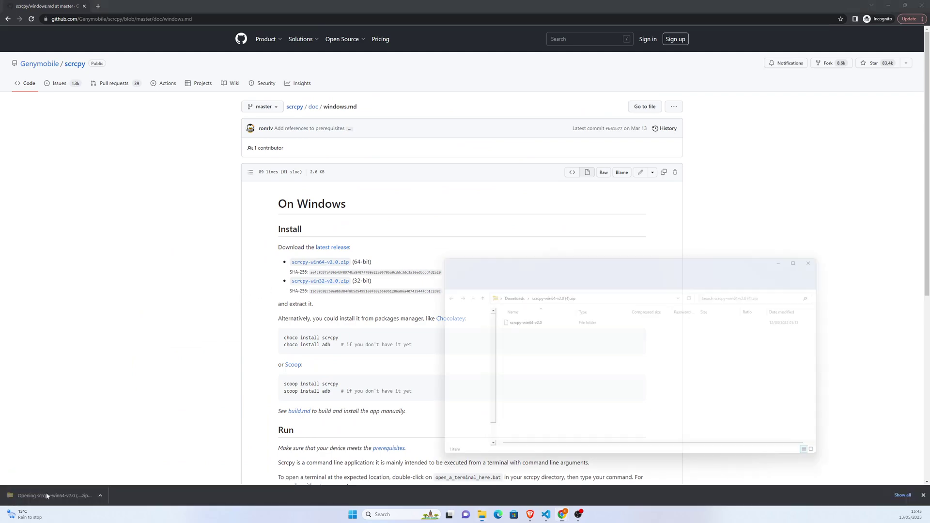
left_click(888, 5)
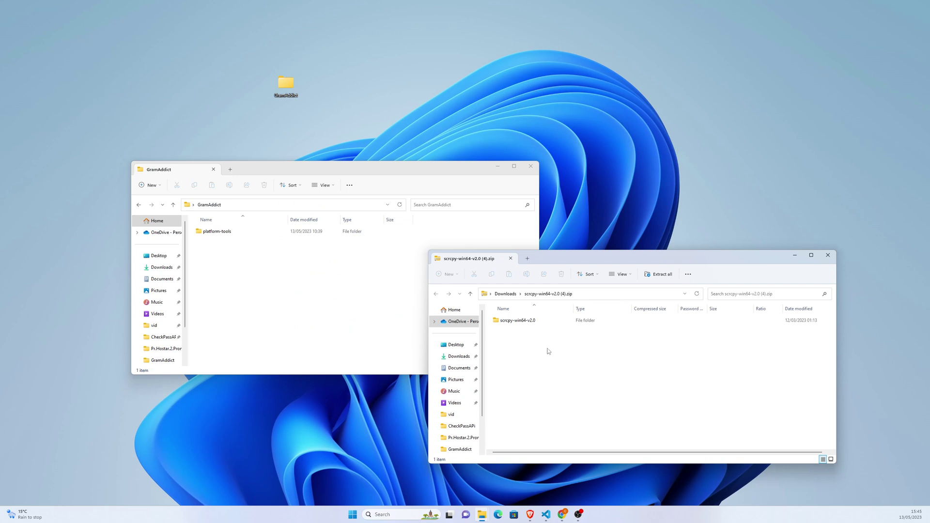
Extract the scrcpy-win64-v2.0 folder into GramAddict, open it and select its address-bar path.
left_click_drag(512, 321, 315, 278)
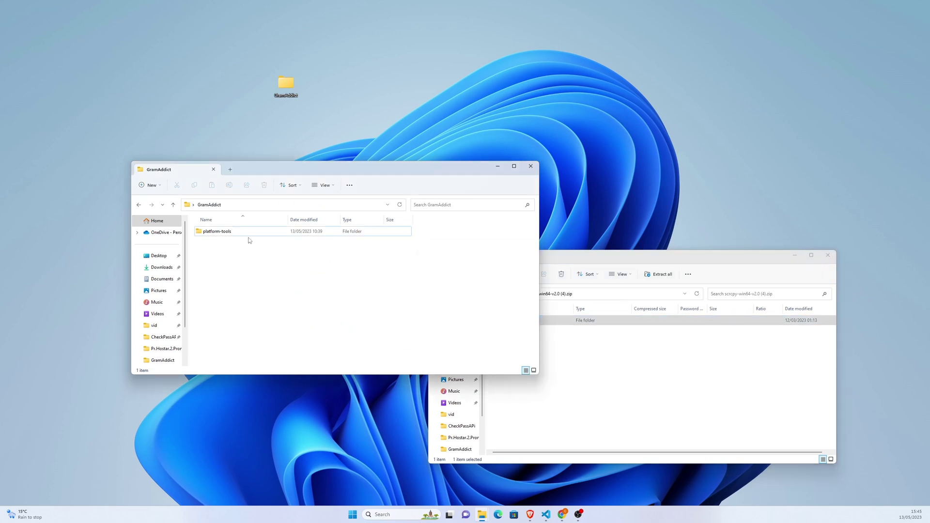
double_click(231, 244)
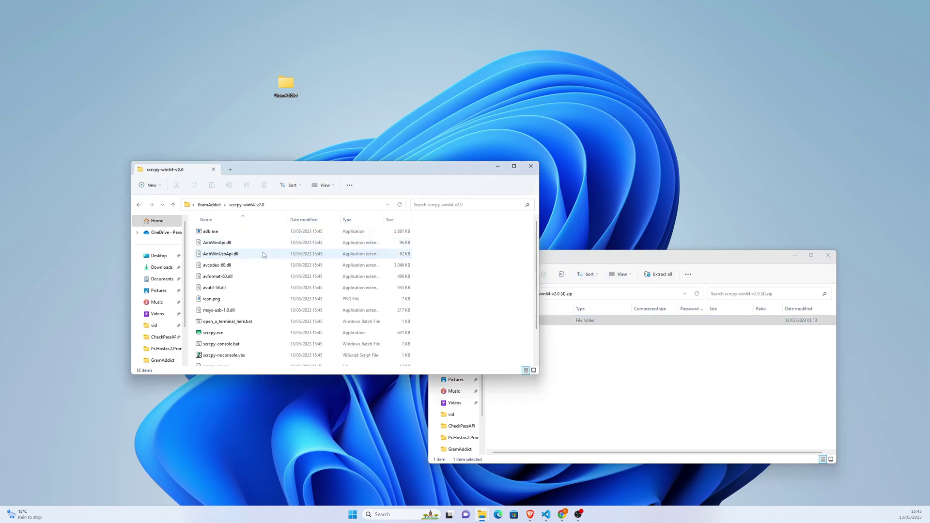
left_click(292, 205)
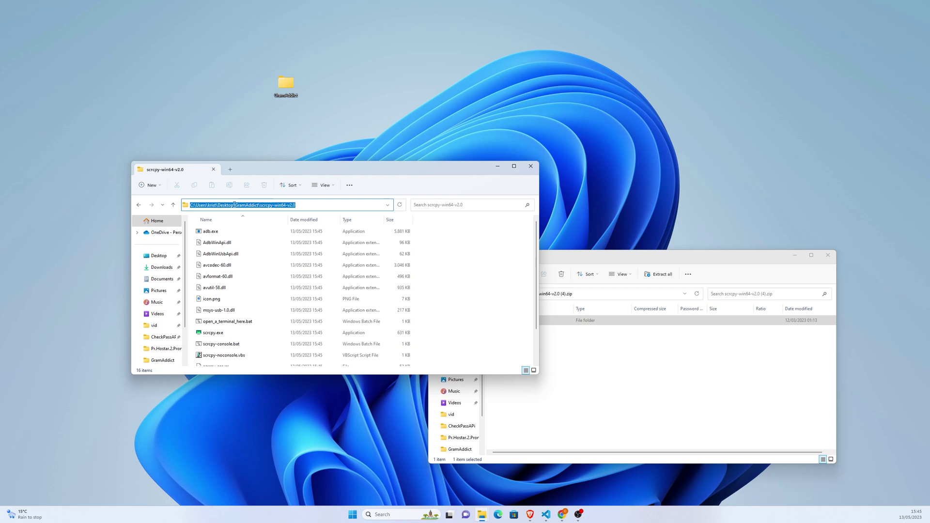
type("cmd")
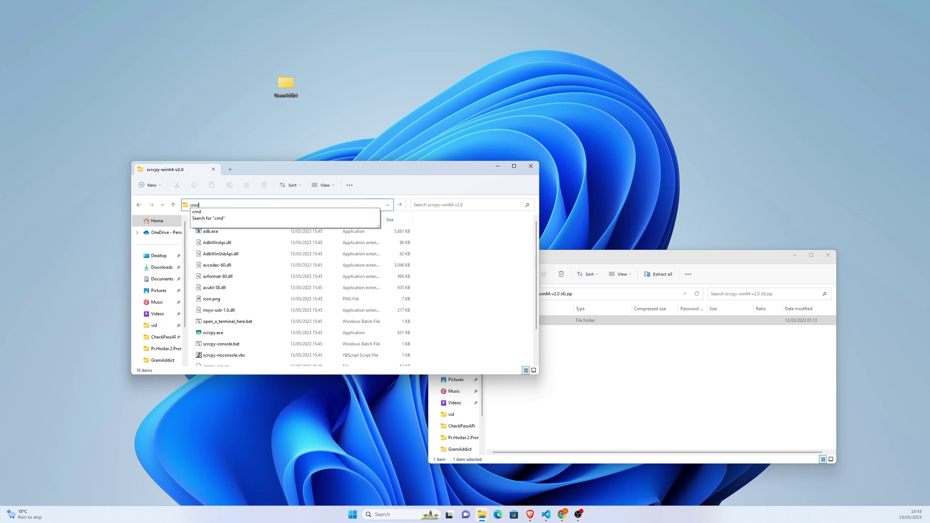
Open a command prompt in the scrcpy folder, run adb devices, and select the listed device ID.
key("Return")
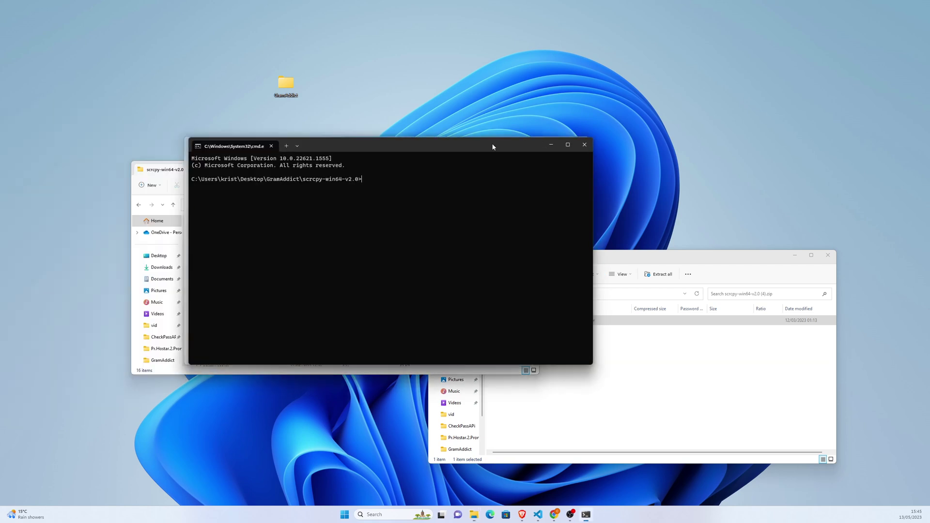
left_click_drag(492, 146, 622, 106)
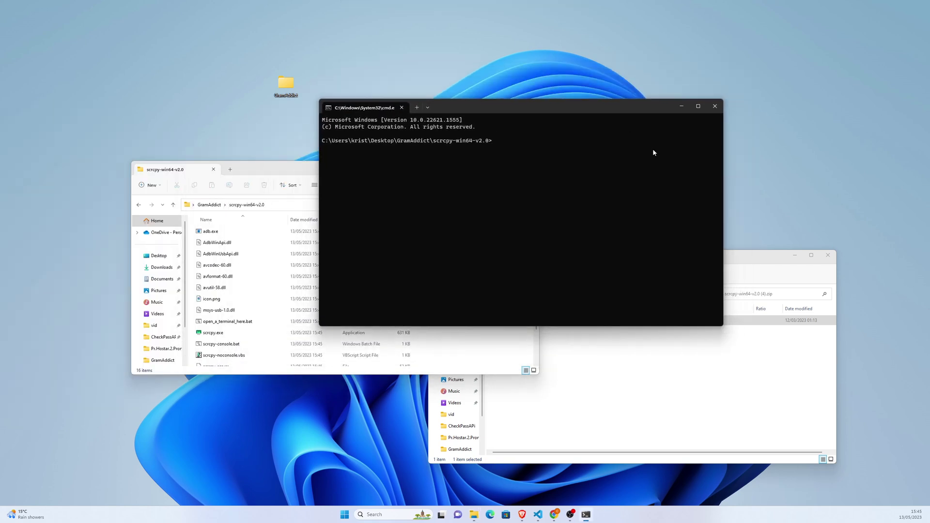
type("adb devices")
key("Return")
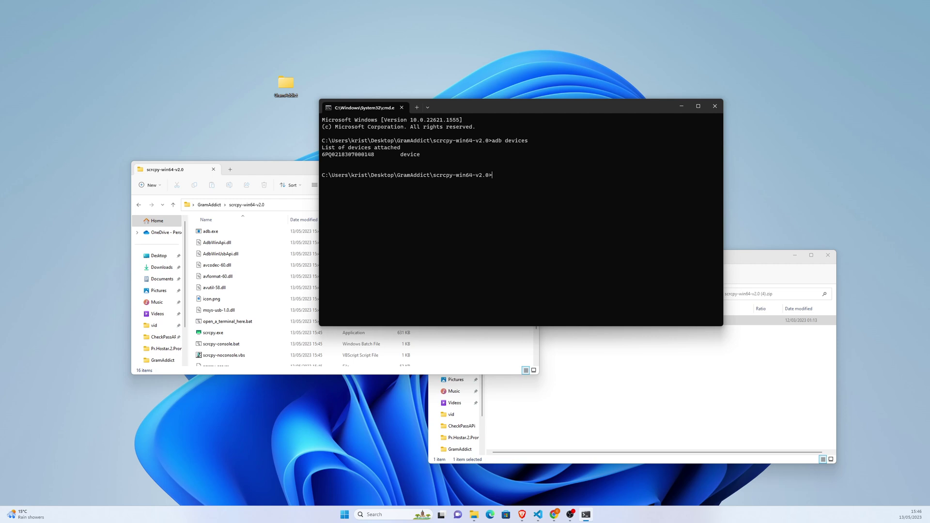
type("c")
left_click_drag(374, 155, 322, 156)
Run scrcpy -s with the copied device serial to mirror the phone.
key("ctrl+c")
type("scrcpy -s")
key("ctrl+v")
key("Return")
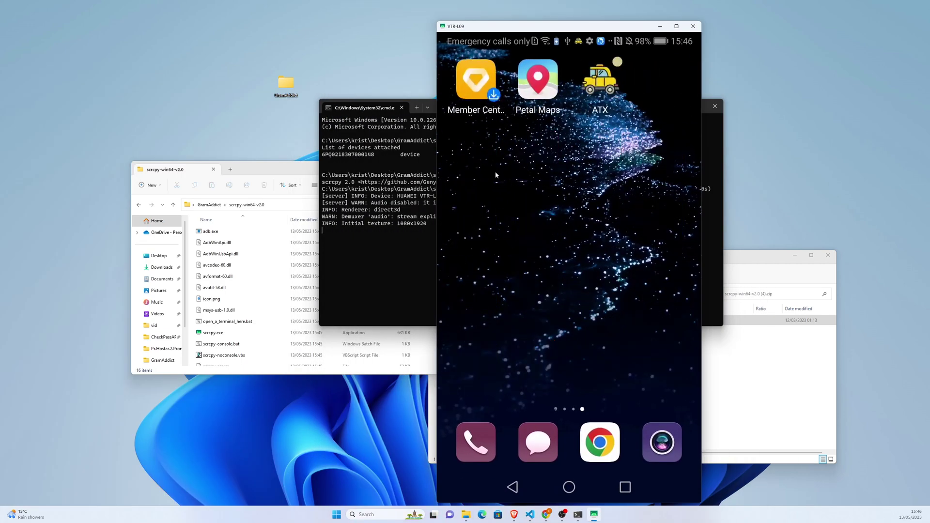
Swipe to another phone home screen page and pull down the notification shade.
mouse_move(549, 171)
left_mouse_down()
mouse_move(673, 182)
mouse_move(610, 93)
left_mouse_up()
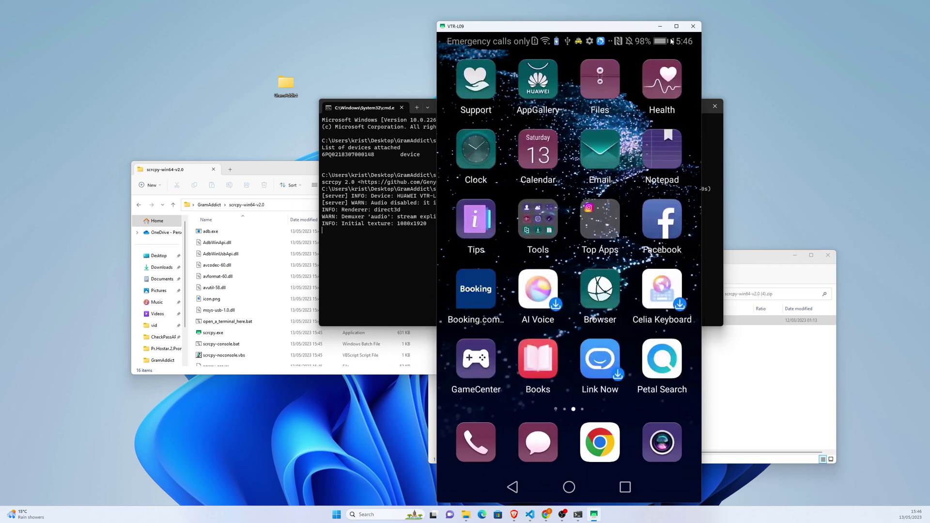
mouse_move(672, 42)
left_mouse_down()
mouse_move(672, 252)
mouse_move(675, 71)
left_mouse_up()
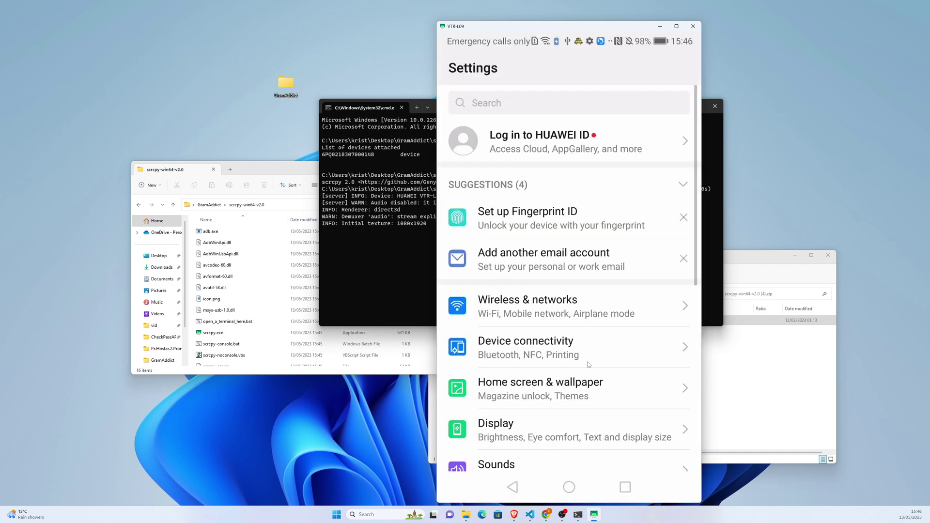
left_click_drag(586, 369, 582, 230)
left_click_drag(609, 318, 587, 235)
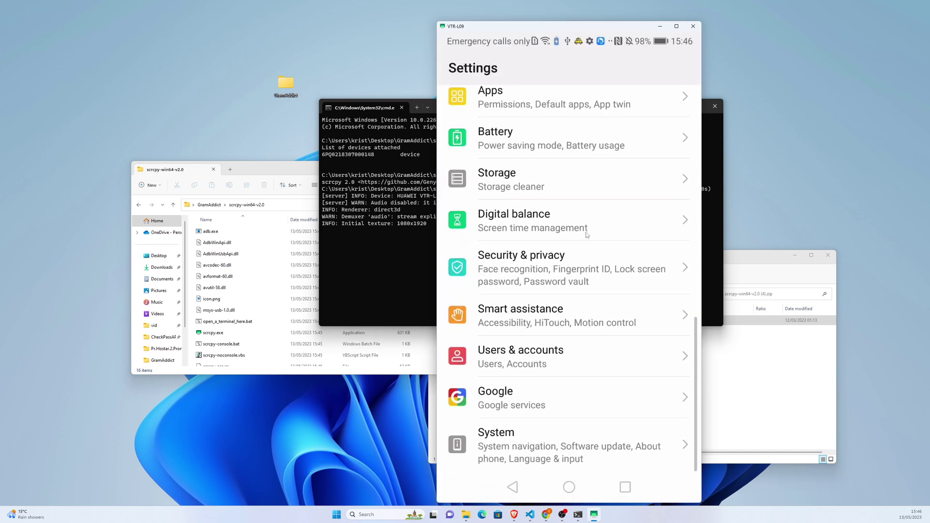
Unlock developer mode via Build number in System > About phone, then open Developer options.
left_click(531, 444)
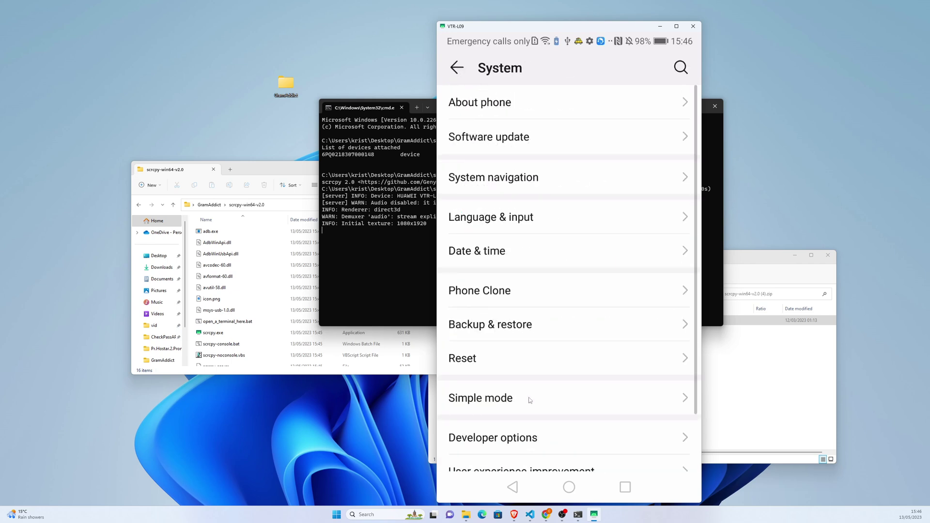
left_click(500, 103)
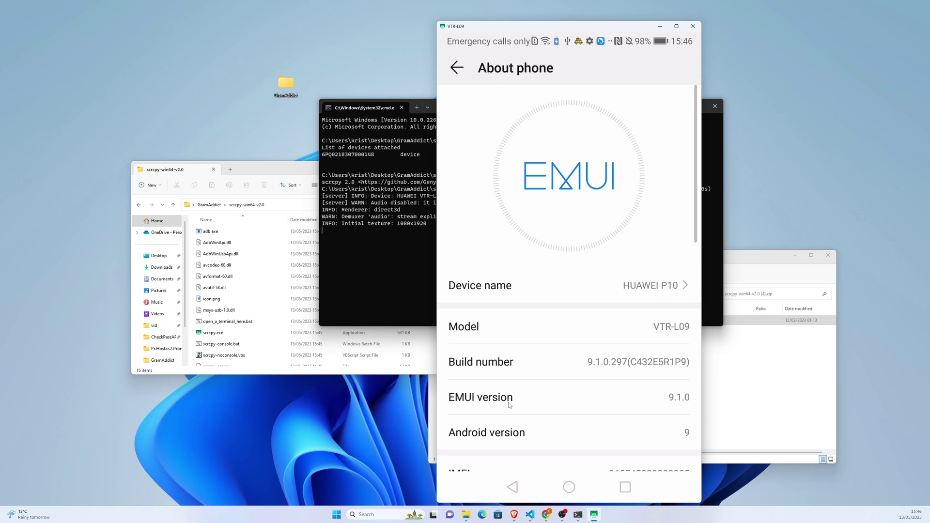
left_click(496, 368)
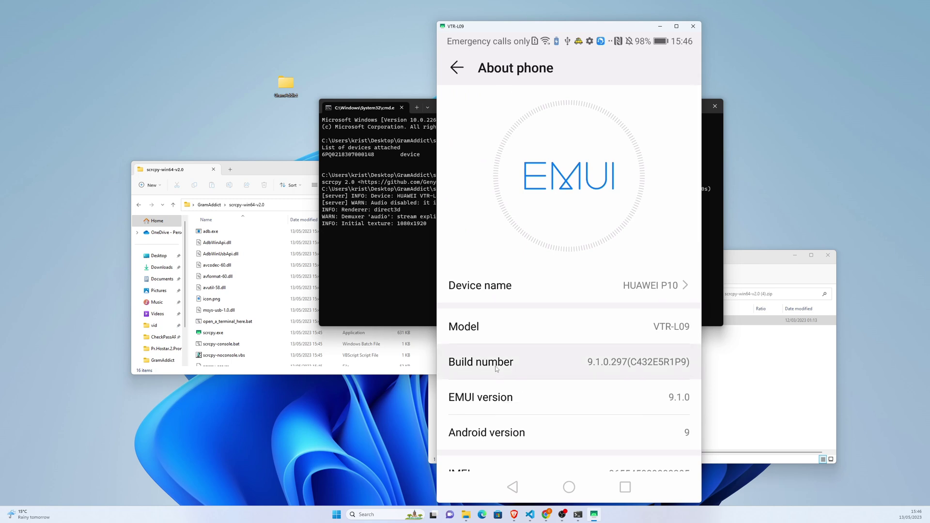
left_click(496, 369)
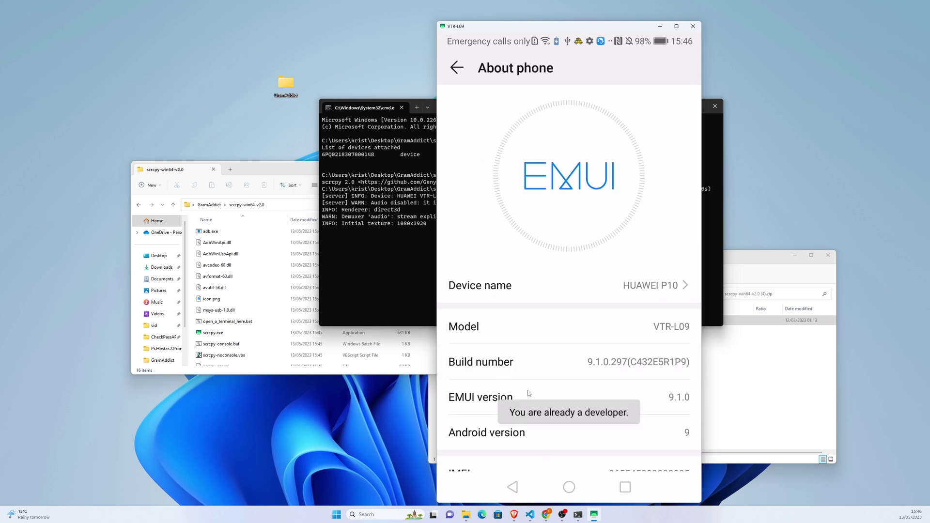
right_click(542, 349)
left_click_drag(547, 344, 565, 239)
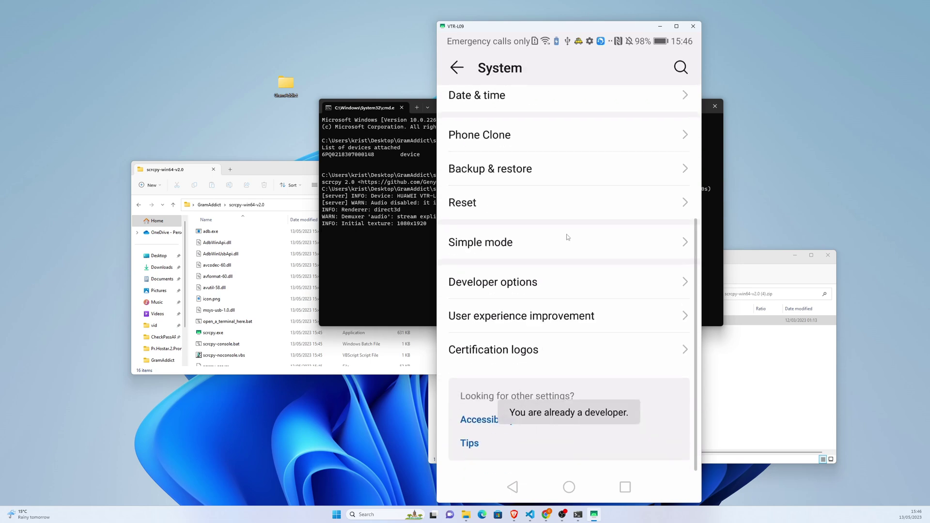
left_click(518, 291)
scroll(534, 354, "down", 2)
scroll(552, 326, "down", 3)
scroll(567, 290, "down", 2)
scroll(570, 278, "down", 4)
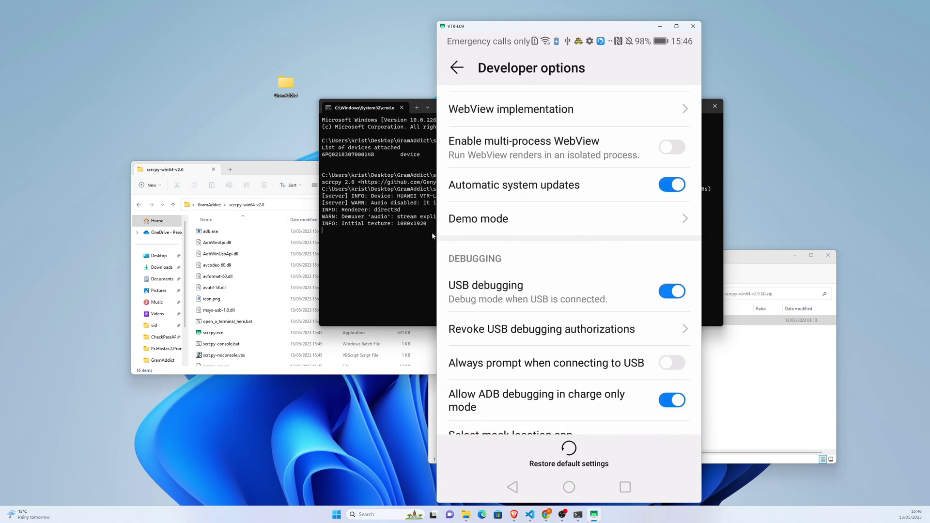